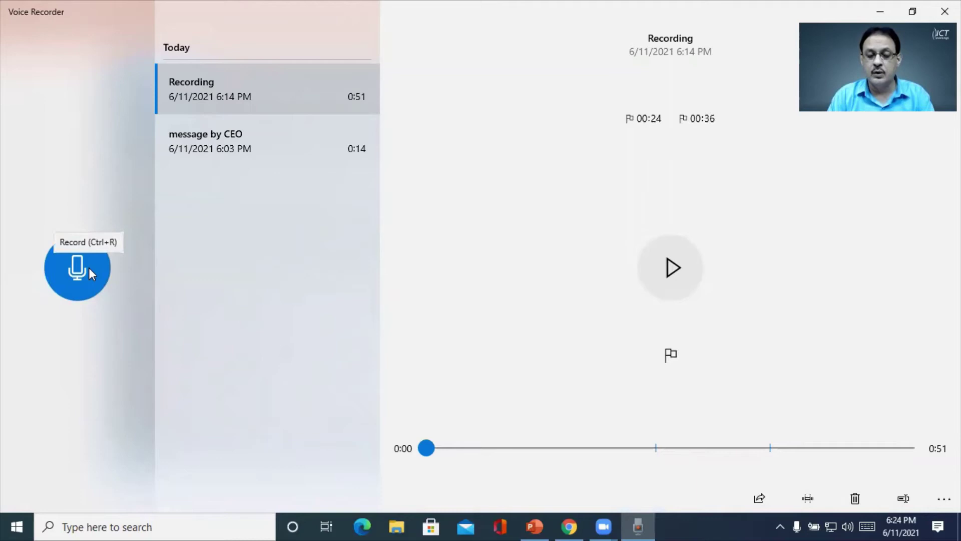
# - Start a new voice recording, pause it at about 20 seconds and resume it
pyautogui.click(89, 267)
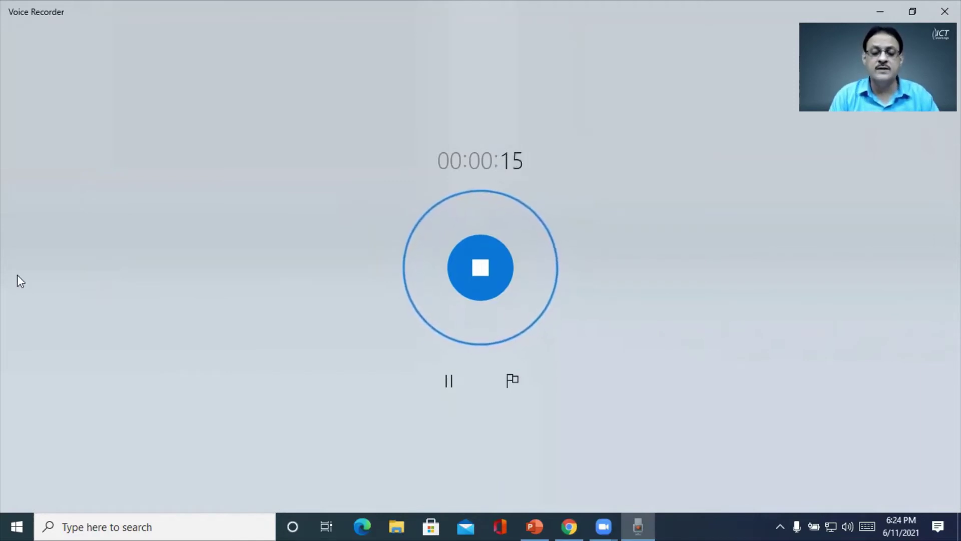
pyautogui.click(443, 378)
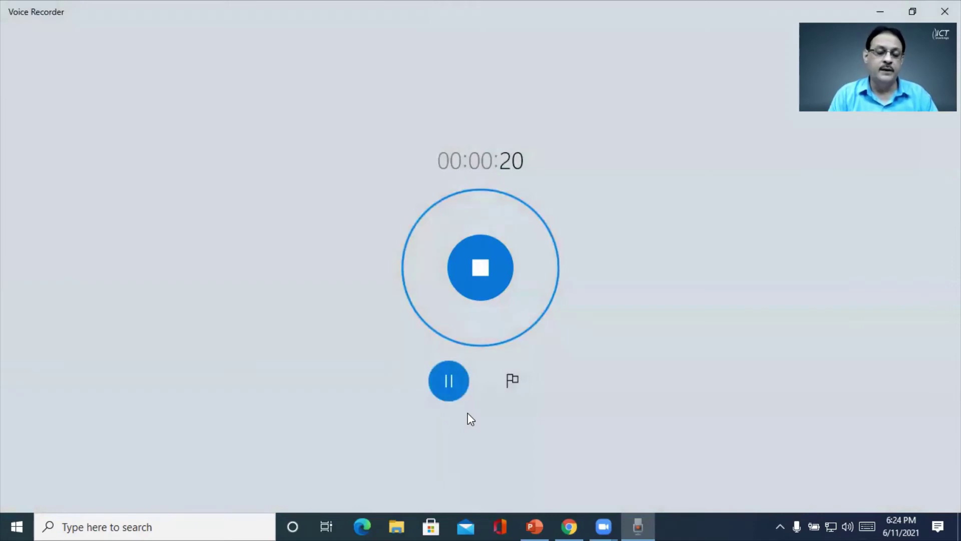
pyautogui.click(462, 386)
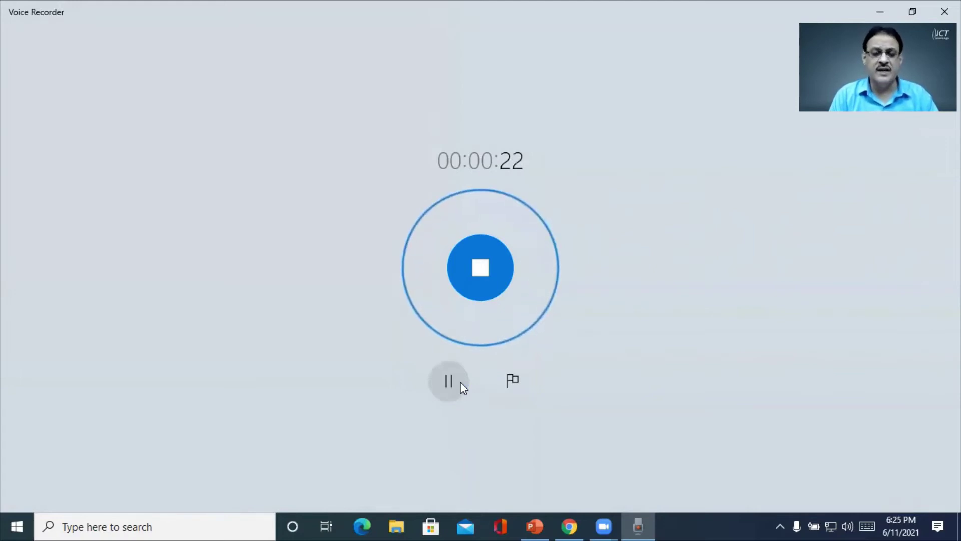
# - Flag the running recording at 00:31 and 00:42, and stop recording at about 53 seconds
pyautogui.click(512, 381)
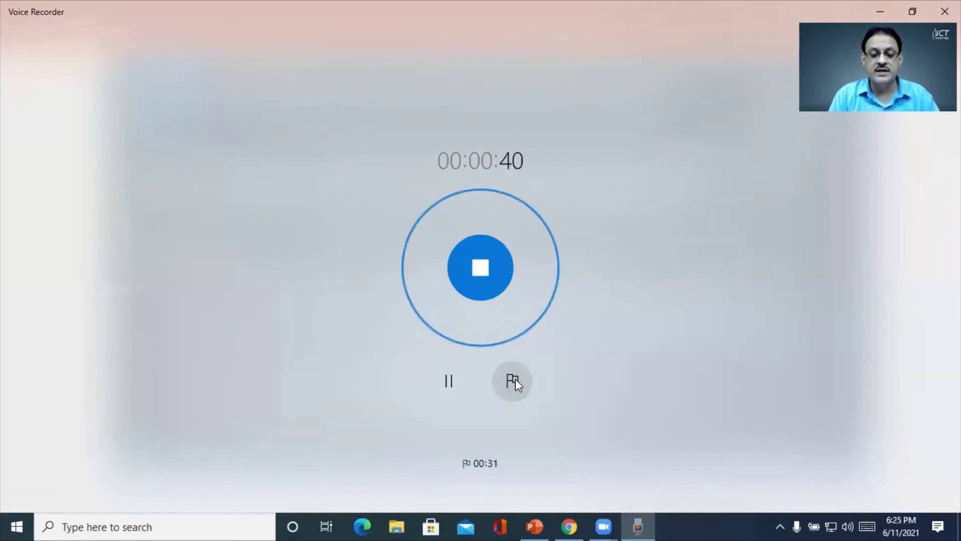
pyautogui.click(512, 380)
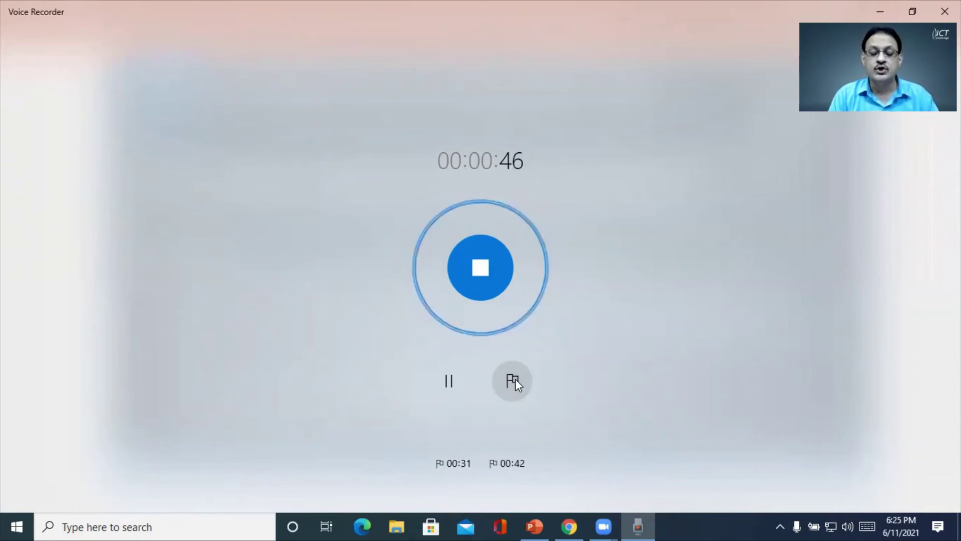
pyautogui.click(485, 273)
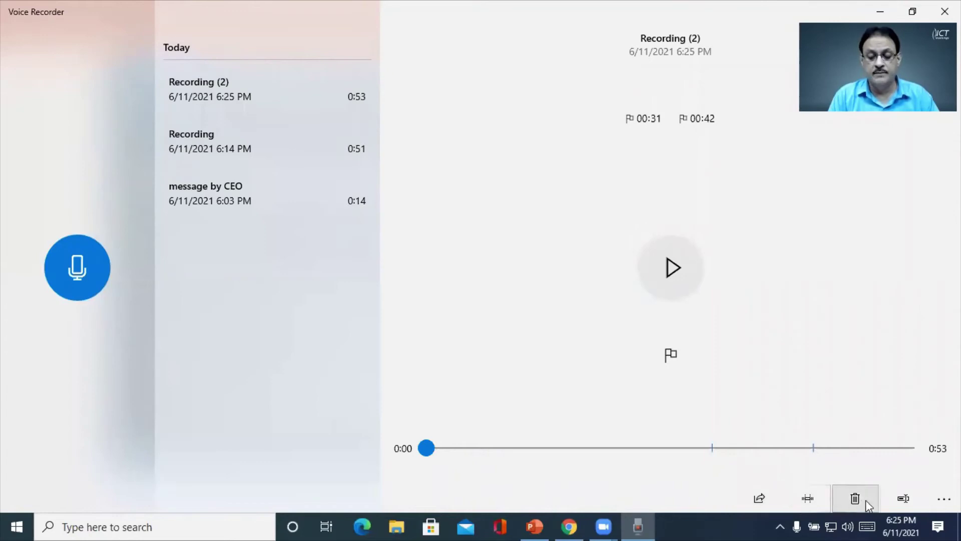
# - Rename the new recording as "Interview with CEO"
pyautogui.click(902, 502)
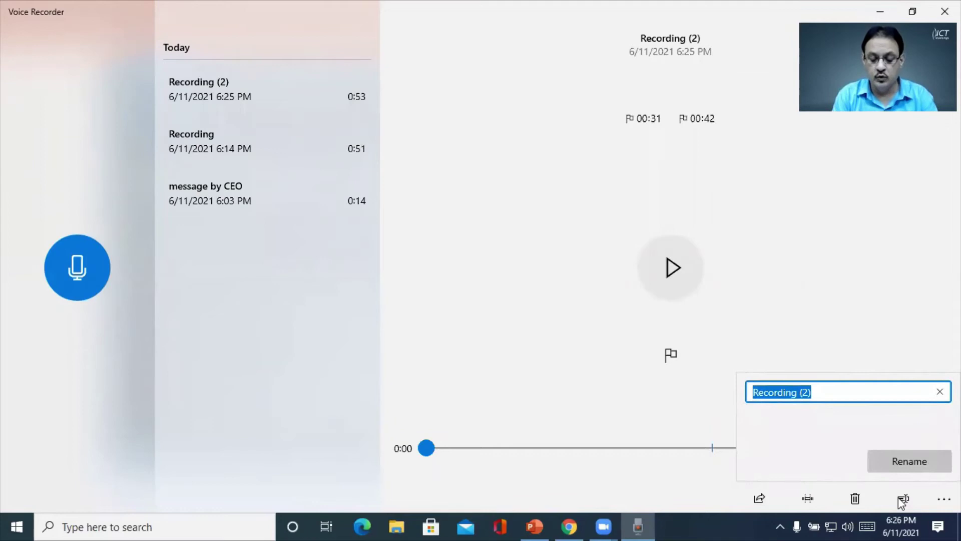
pyautogui.write('Intervi')
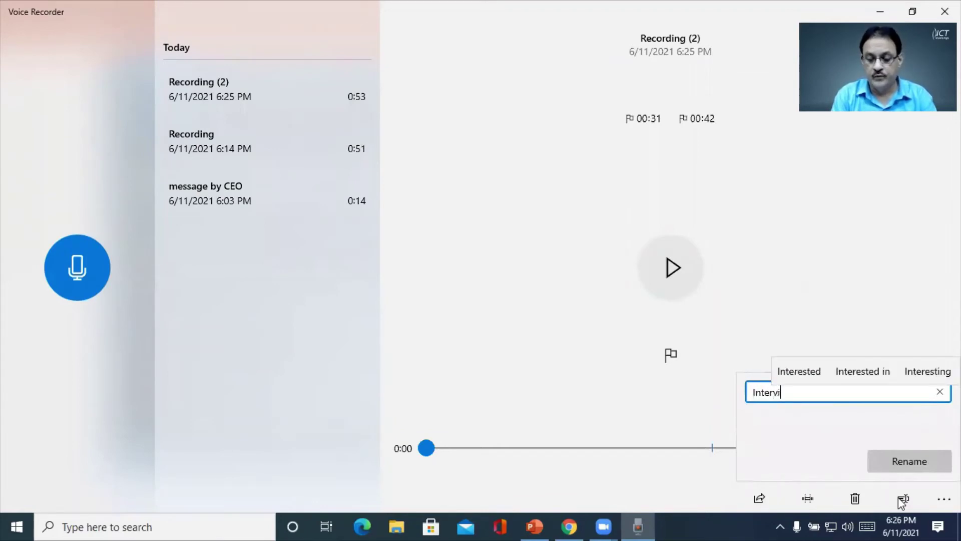
pyautogui.write('ew with CEO')
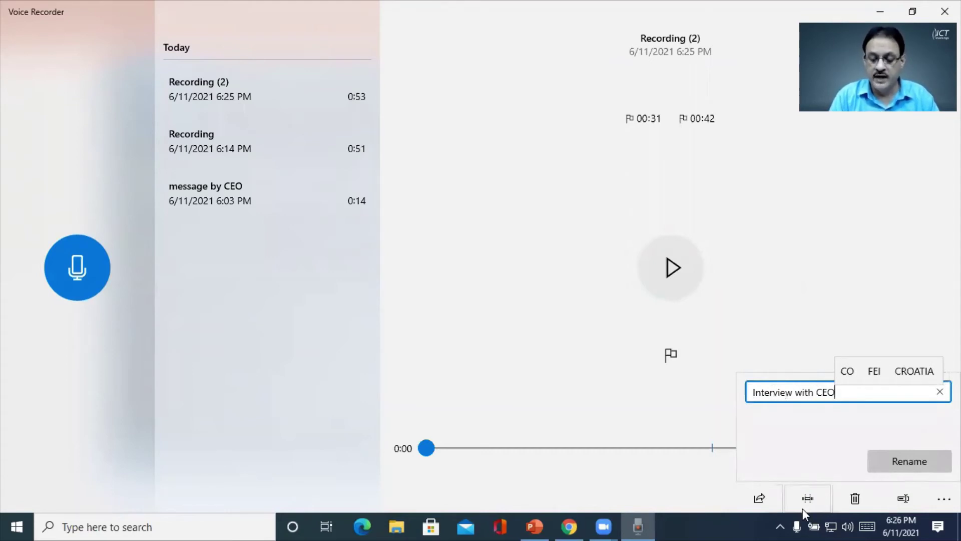
pyautogui.press('Return')
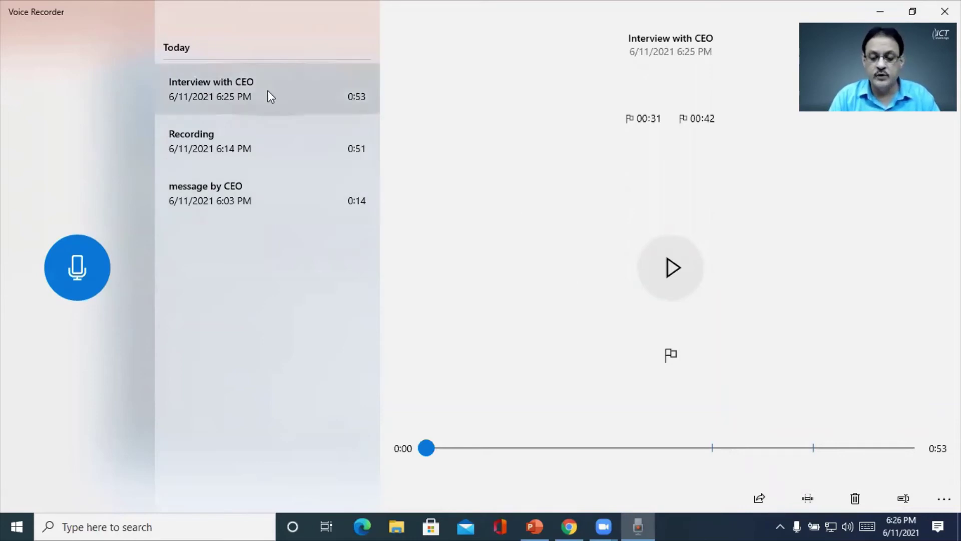
# - Trim the Interview with CEO recording to the section from about 0:07 to 0:48 and update the original
pyautogui.click(807, 499)
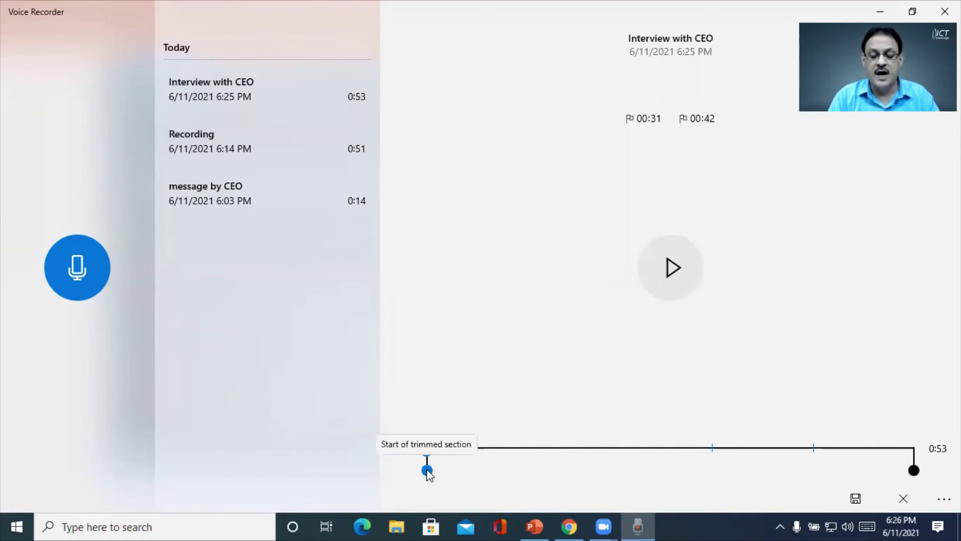
pyautogui.moveTo(427, 470); pyautogui.dragTo(501, 471)
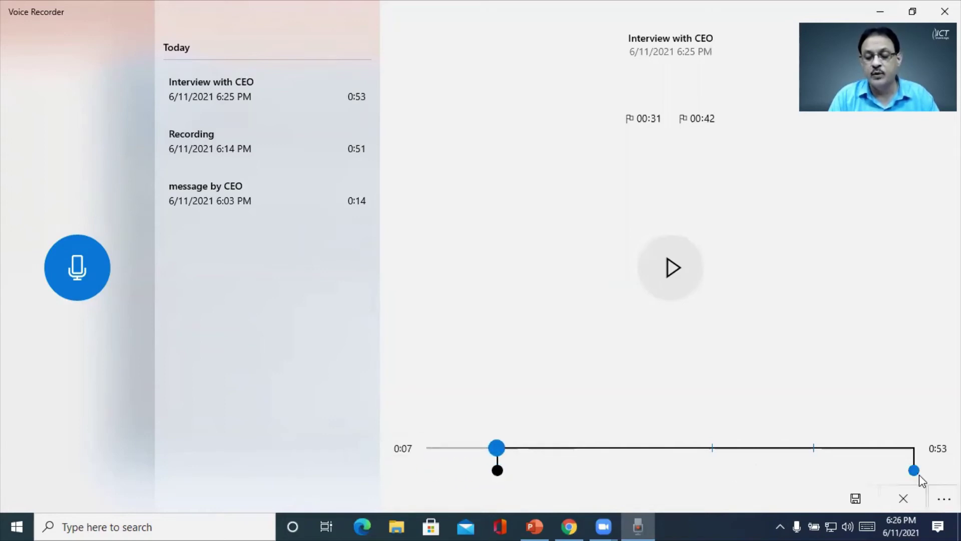
pyautogui.moveTo(914, 470); pyautogui.dragTo(869, 470)
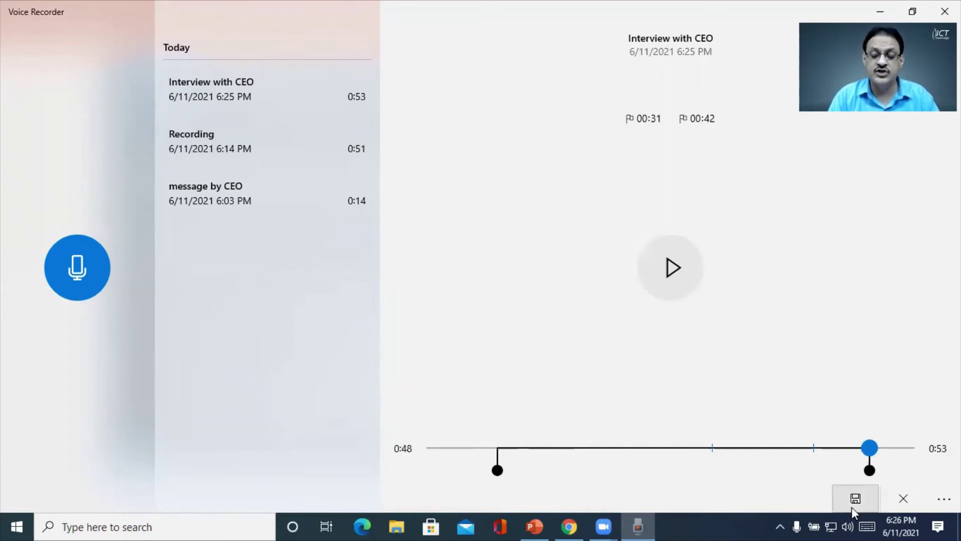
pyautogui.click(856, 498)
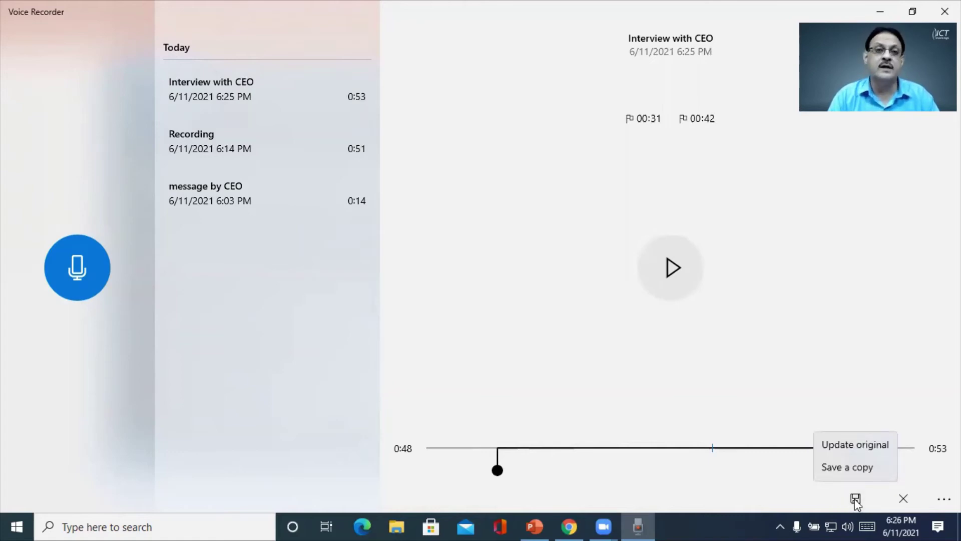
pyautogui.click(838, 450)
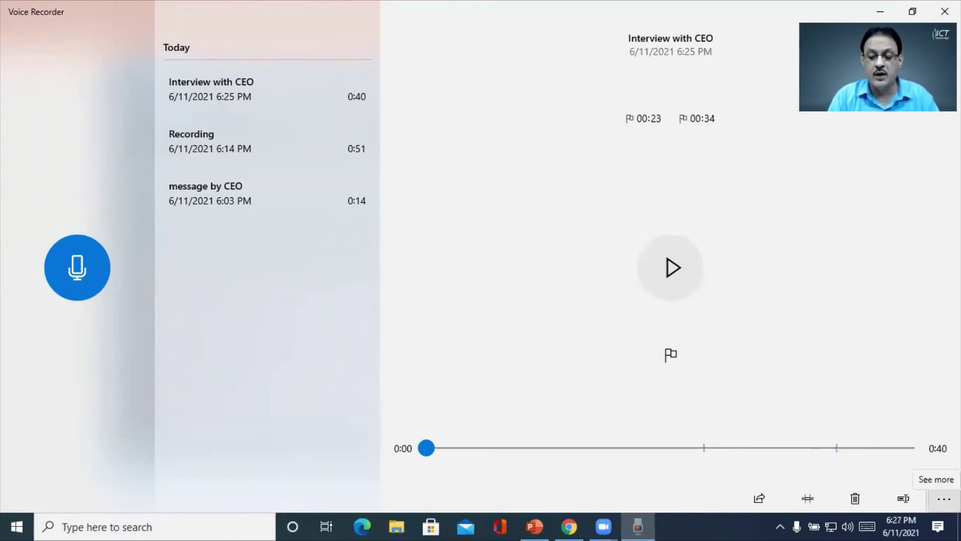
# - Open the file location of the Interview with CEO recording and look over the actions available for its file
pyautogui.click(943, 498)
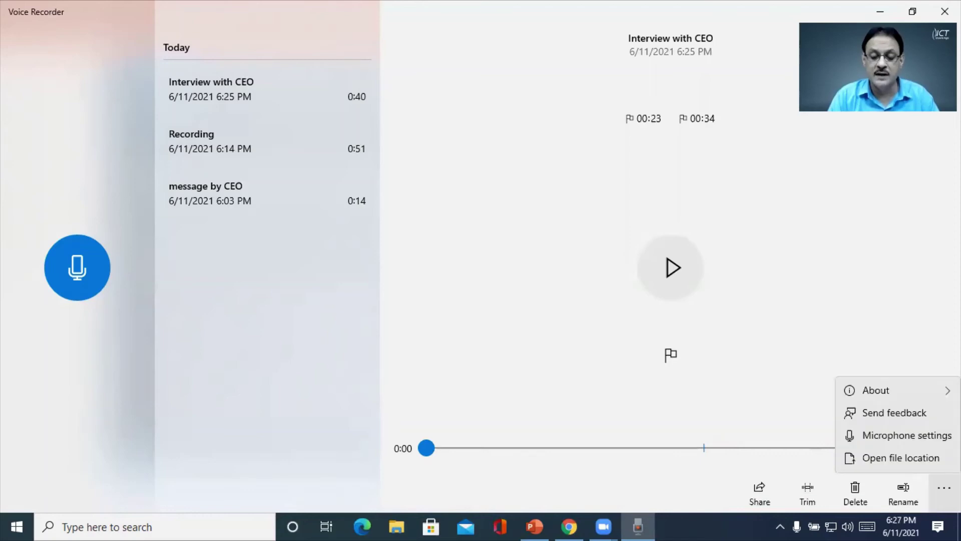
pyautogui.click(887, 455)
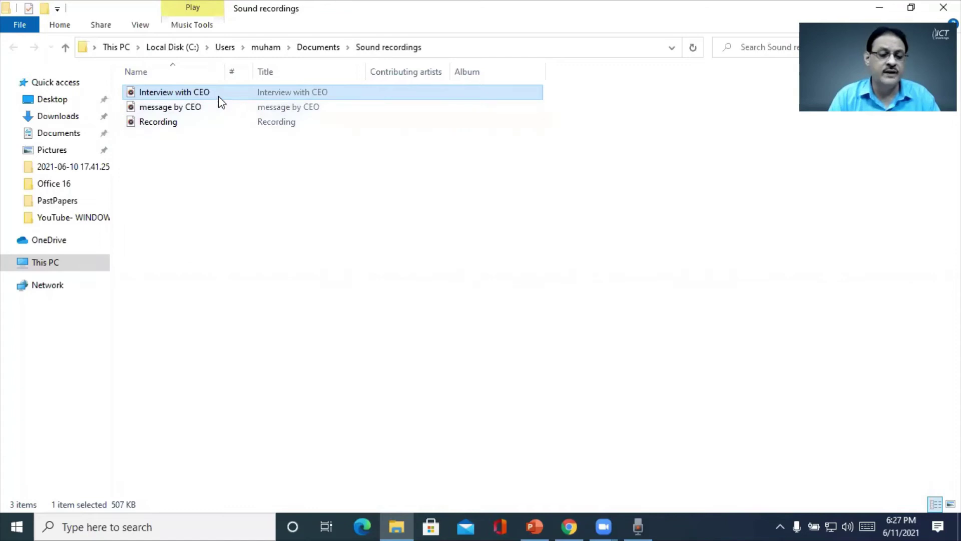
pyautogui.moveTo(222, 102)
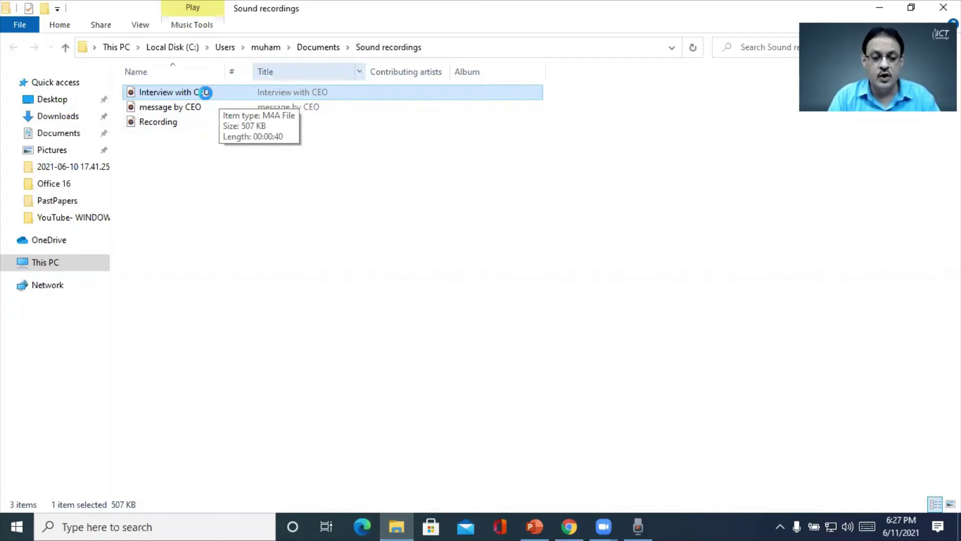
pyautogui.rightClick(208, 98)
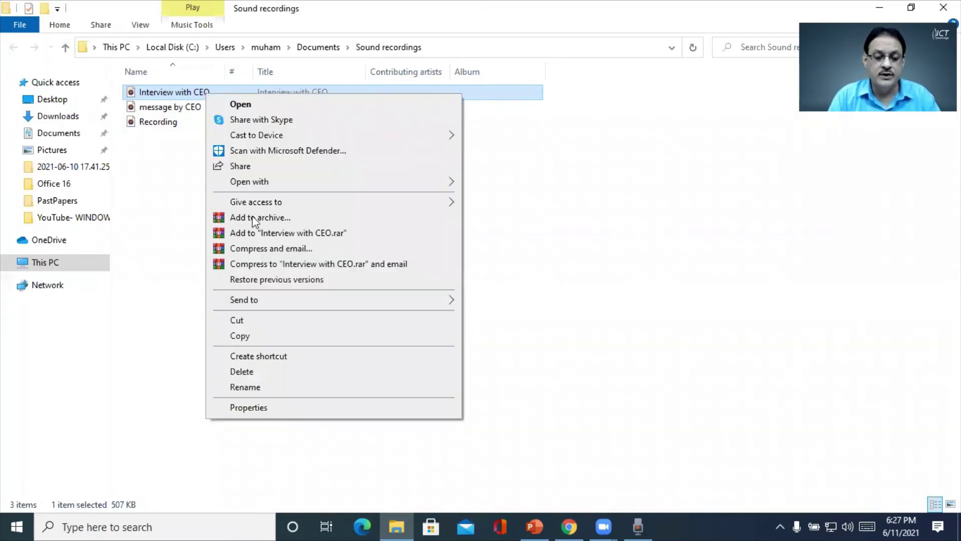
pyautogui.moveTo(269, 309)
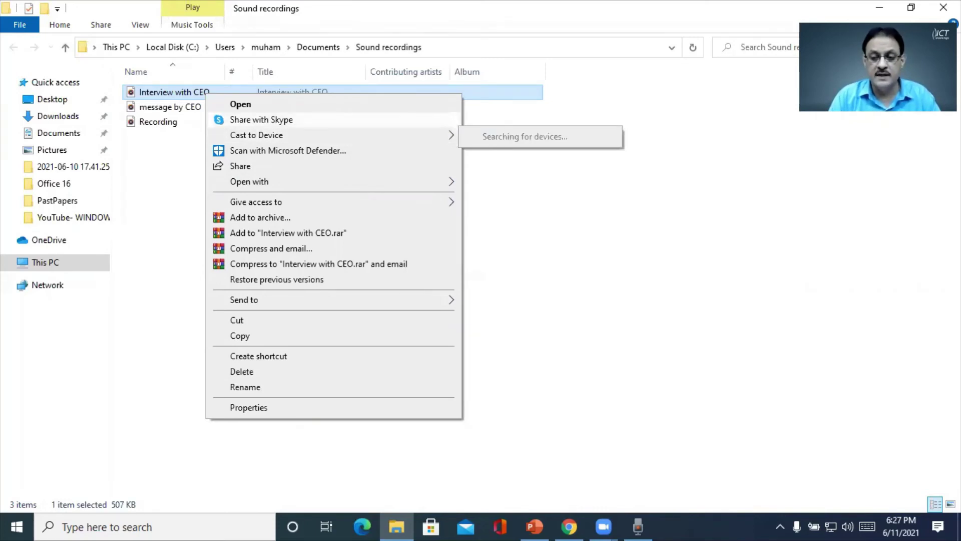
pyautogui.press('Return')
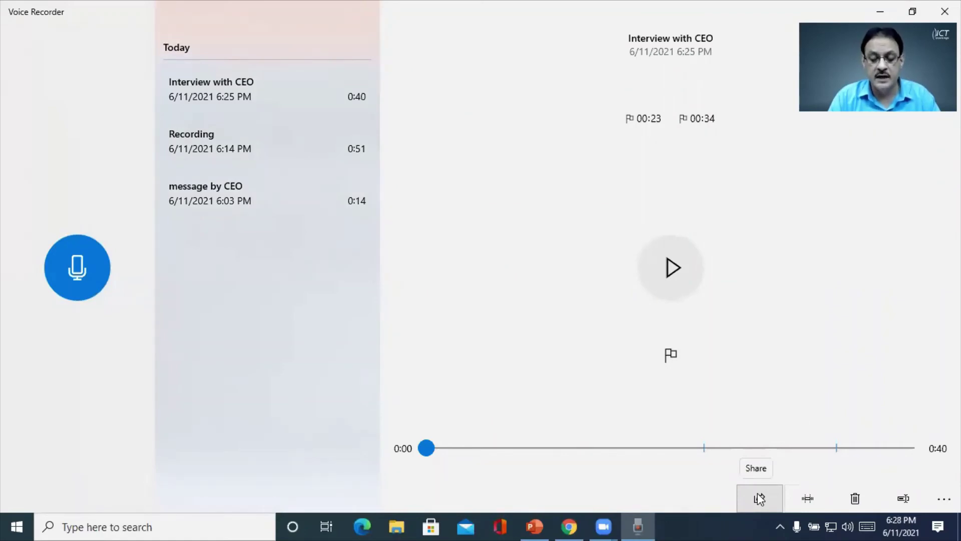
# - Share the Interview with CEO recording through Mail, add the contact as recipient and send the message
pyautogui.click(759, 498)
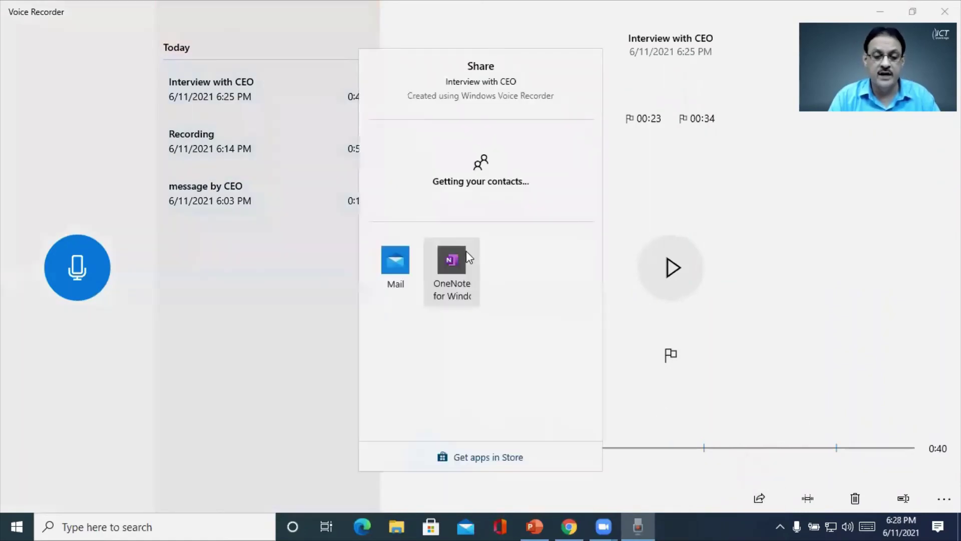
pyautogui.click(392, 268)
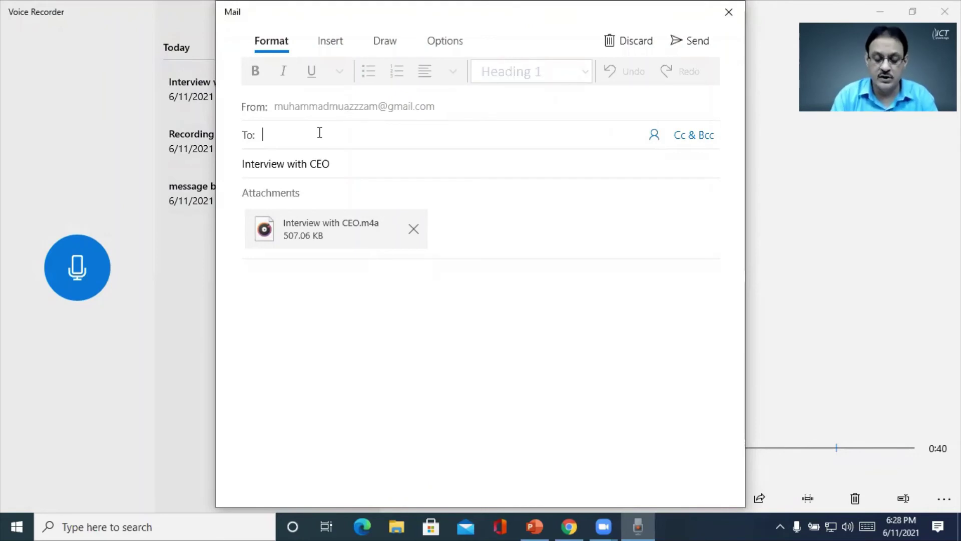
pyautogui.write('m_')
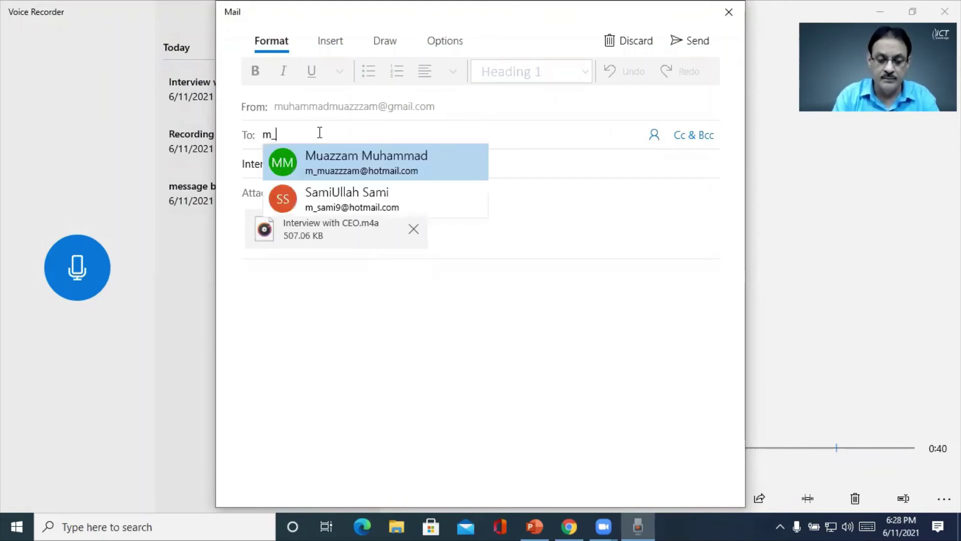
pyautogui.click(311, 160)
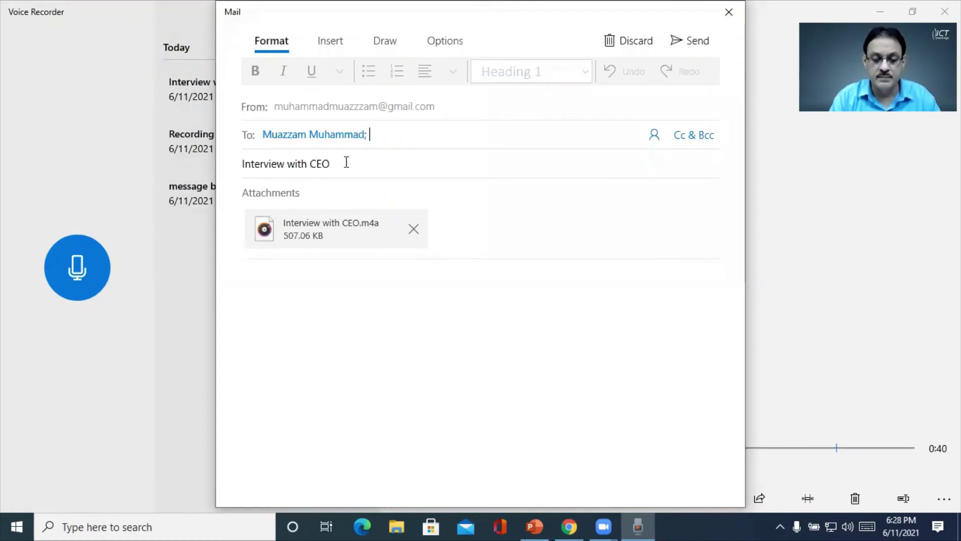
pyautogui.press('Tab')
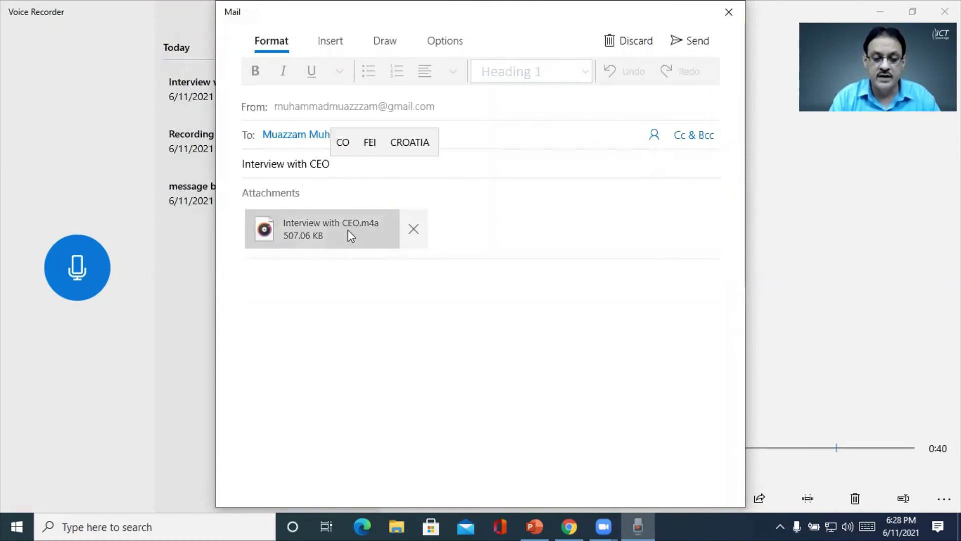
pyautogui.click(697, 42)
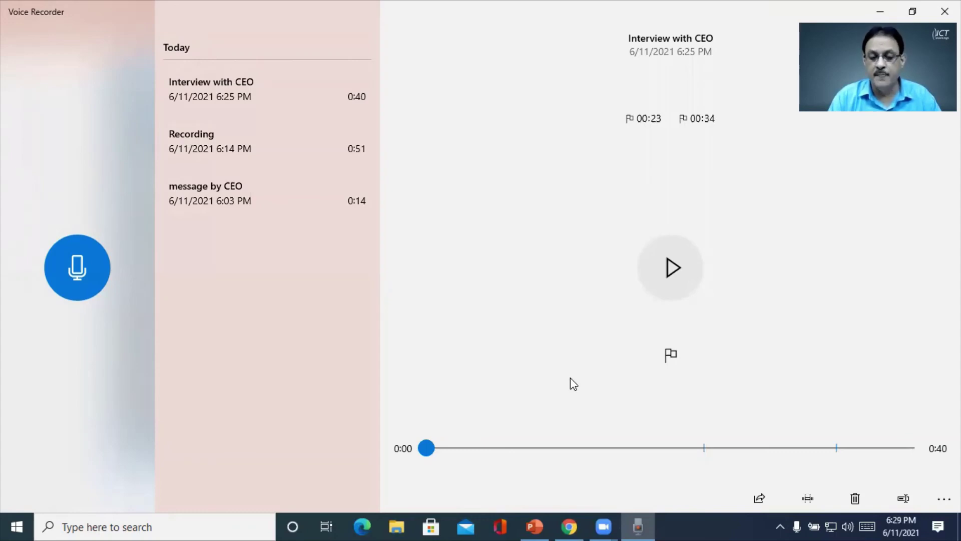
pyautogui.rightClick(295, 95)
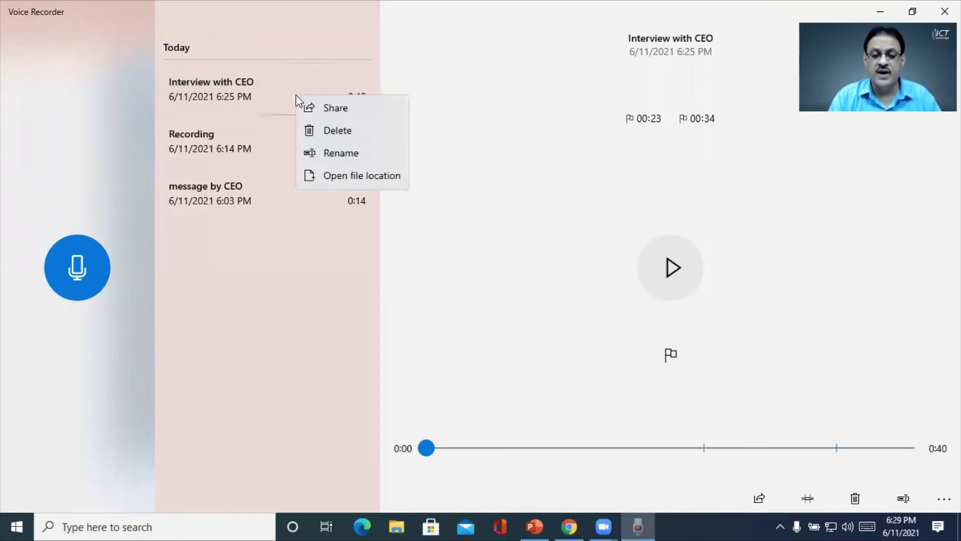
pyautogui.rightClick(233, 86)
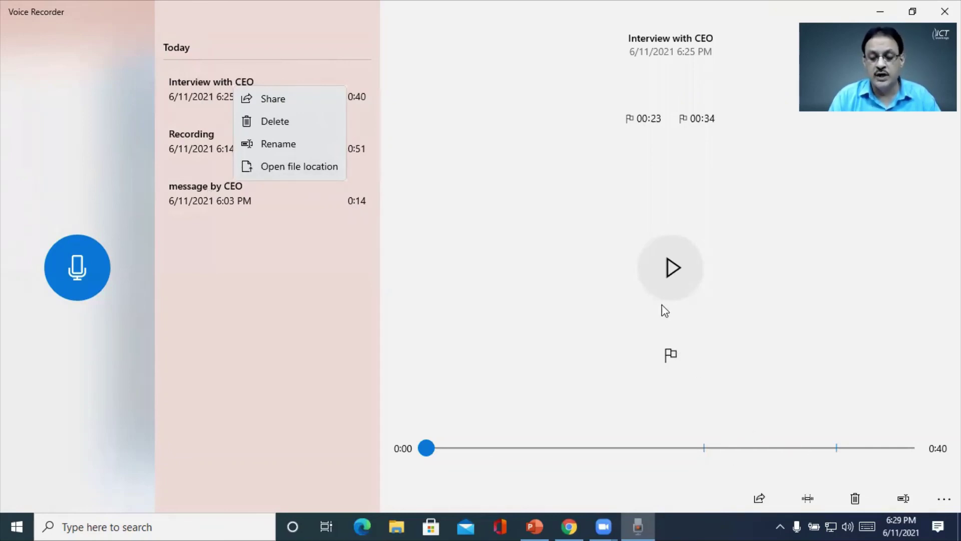
# - Move the playback position to the 00:23 marker and on to the 00:34 marker of the recording
pyautogui.click(704, 448)
pyautogui.click(703, 447)
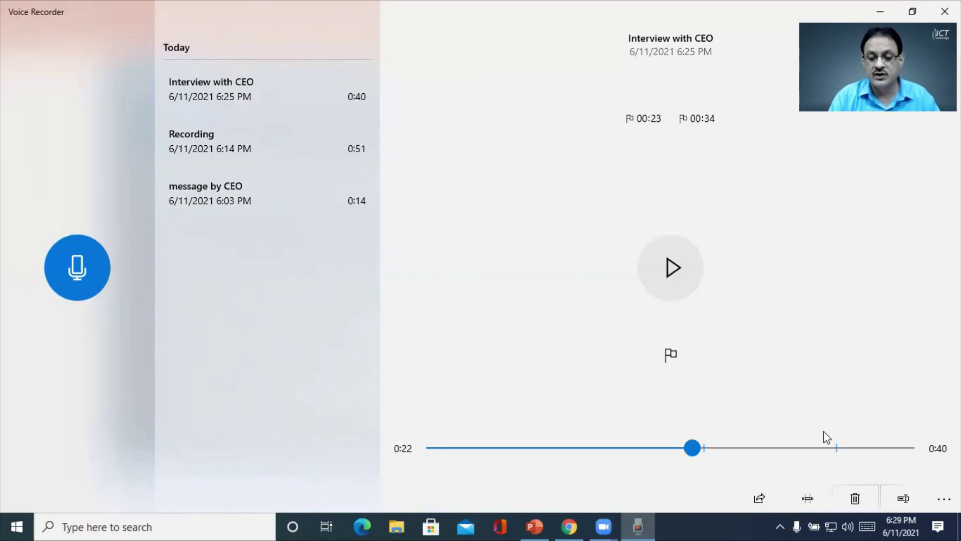
pyautogui.click(836, 447)
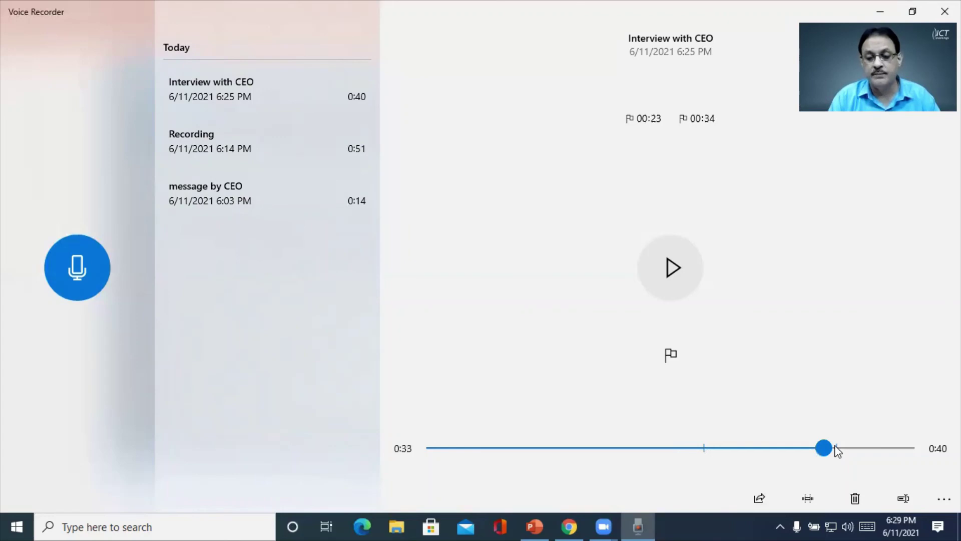
# - Add markers at 00:10 and 00:02 to the Interview with CEO recording
pyautogui.click(547, 448)
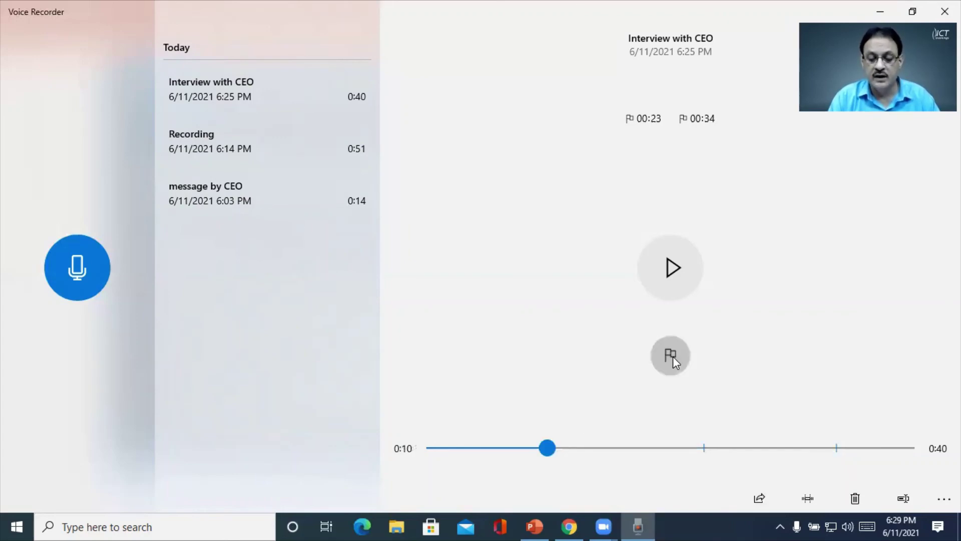
pyautogui.click(470, 448)
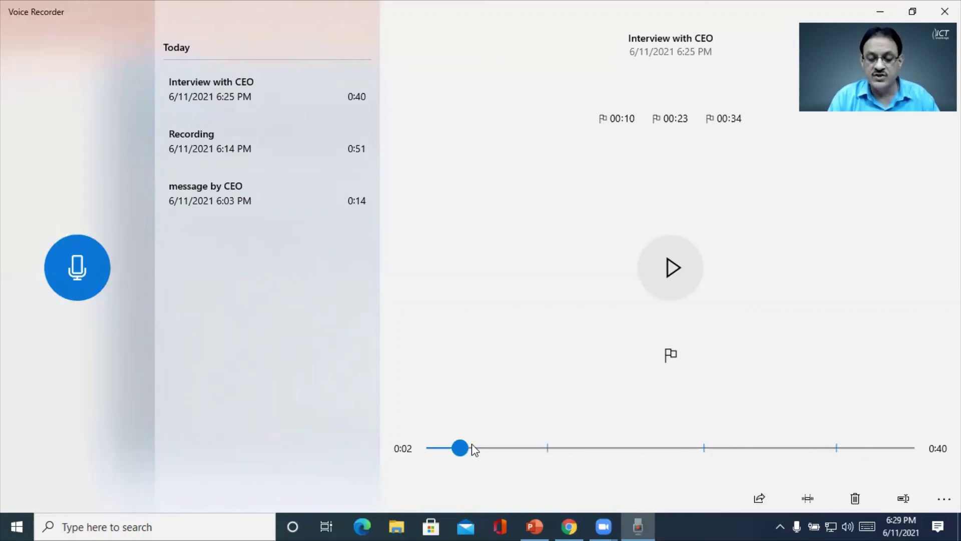
pyautogui.click(670, 356)
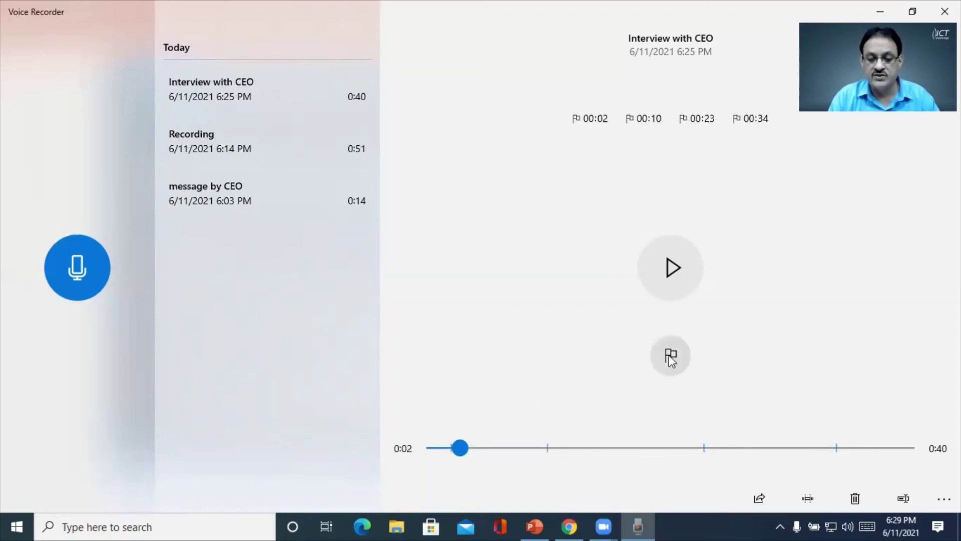